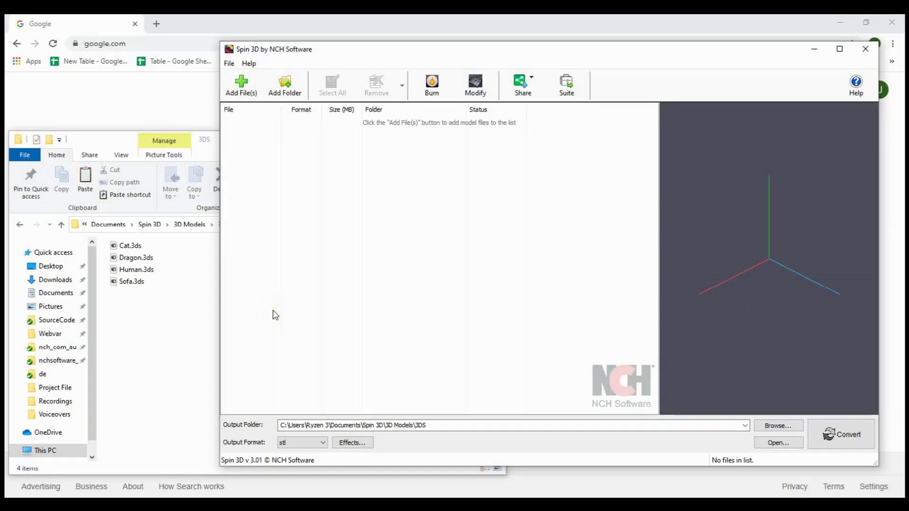
Drag Sofa.3ds into the list and convert it to STL.
drag(132, 281, 402, 280)
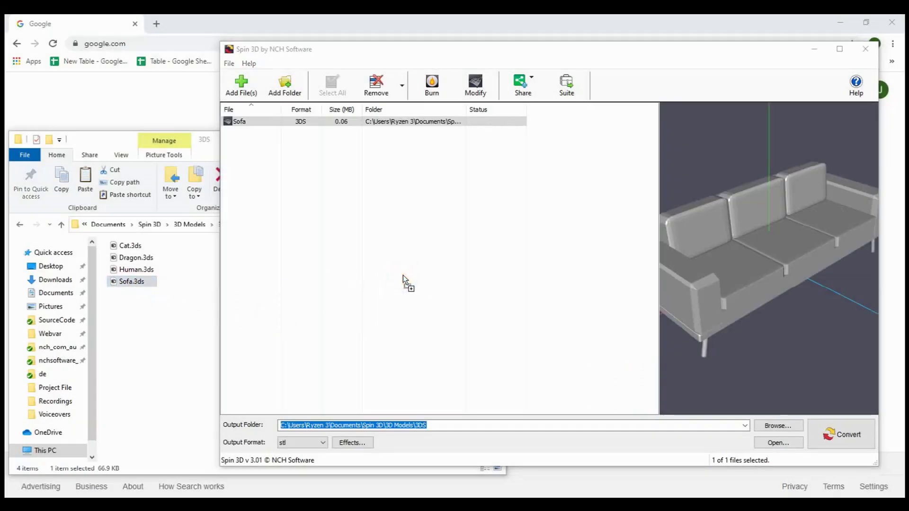
click(298, 443)
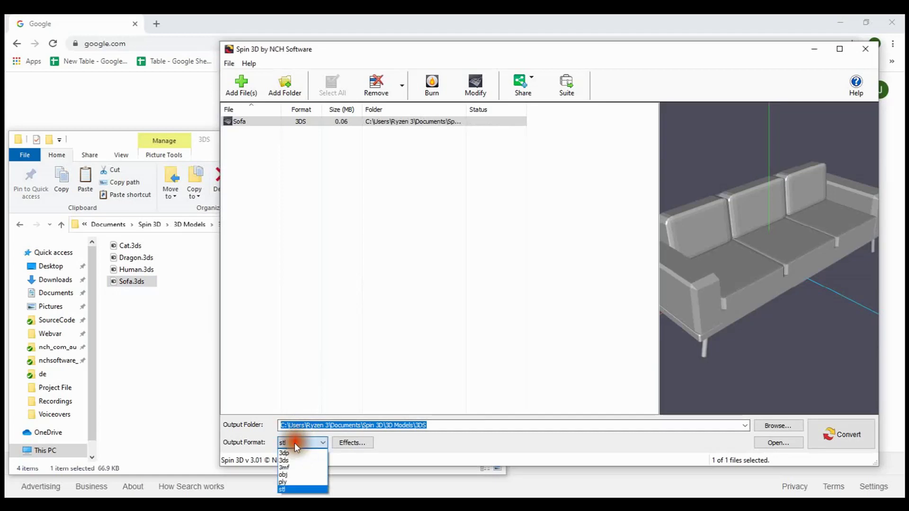
click(292, 490)
click(844, 433)
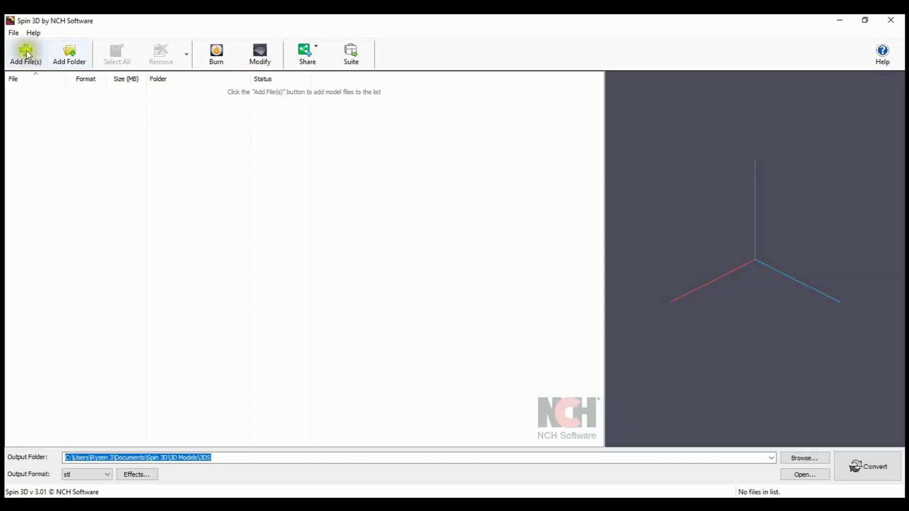
Add Human.3ds and Sofa.3ds through Add File(s).
click(26, 51)
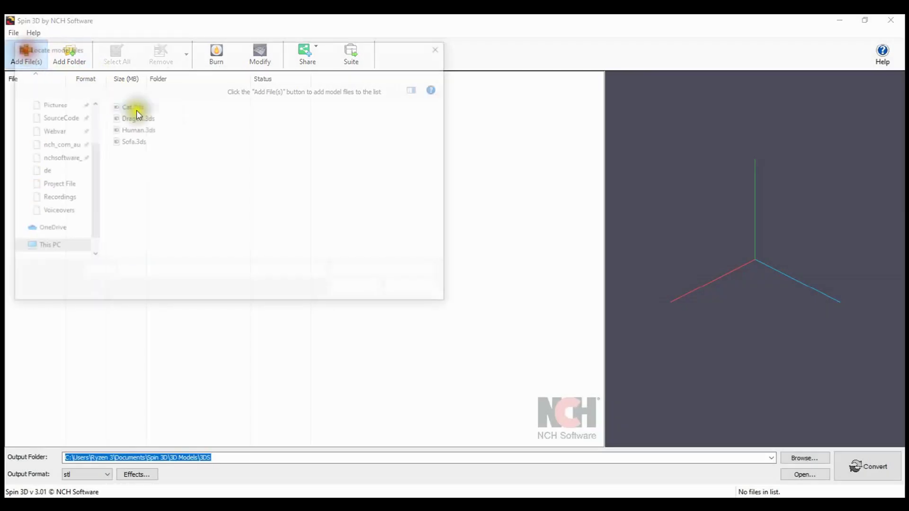
click(136, 141)
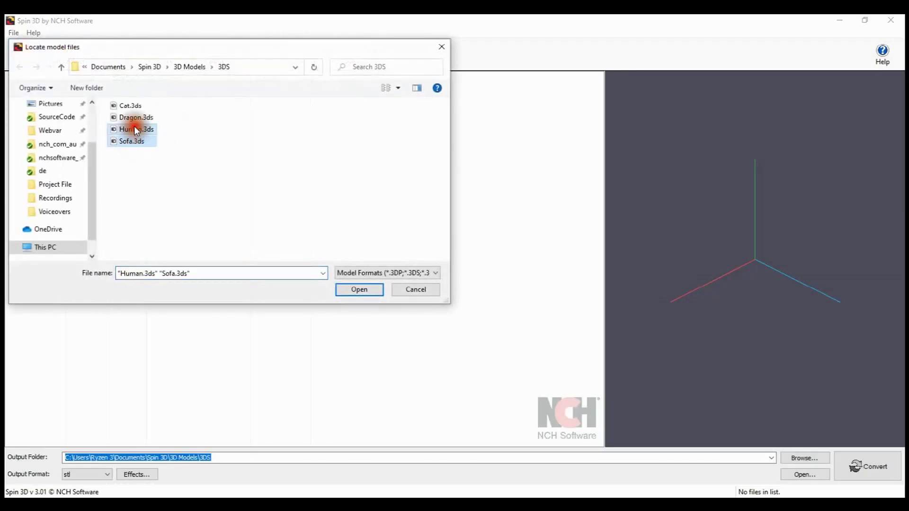
click(363, 288)
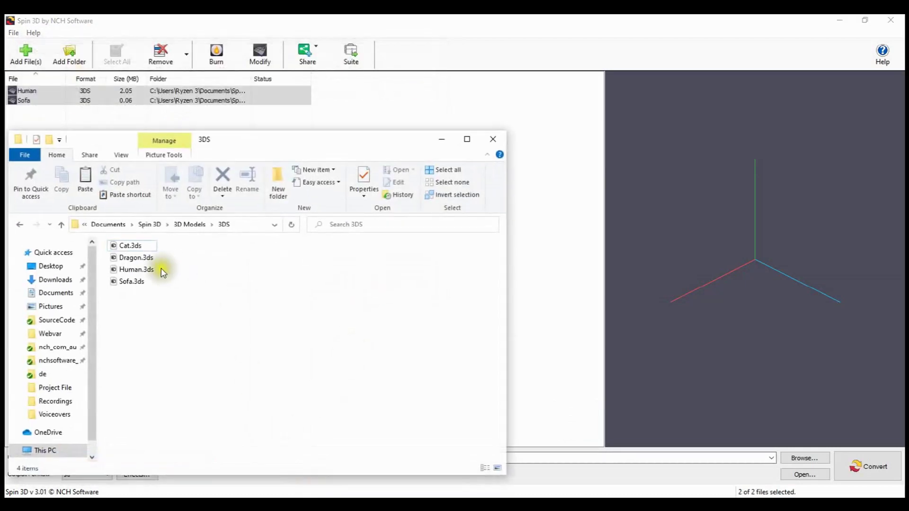
Drag Cat.3ds and Dragon.3ds from the Explorer folder into the conversion list.
click(123, 257)
ctrl+click(127, 249)
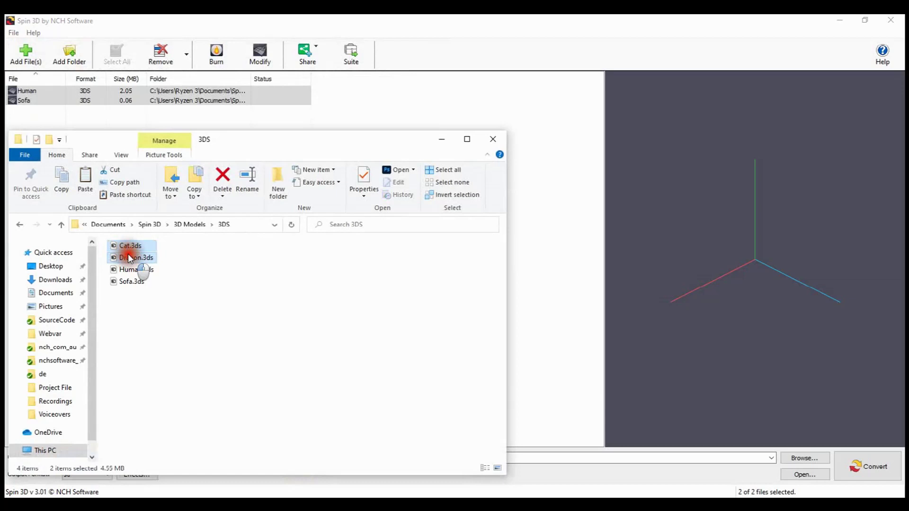
drag(127, 254, 524, 226)
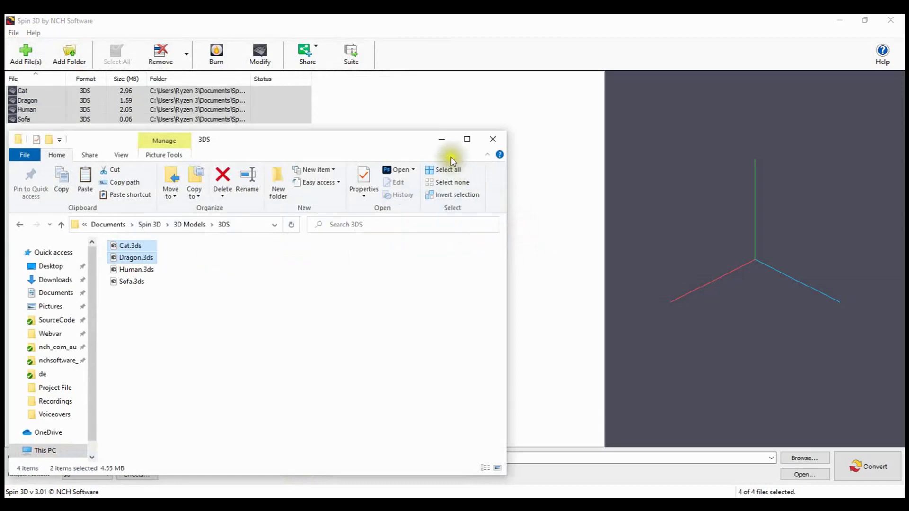
click(446, 144)
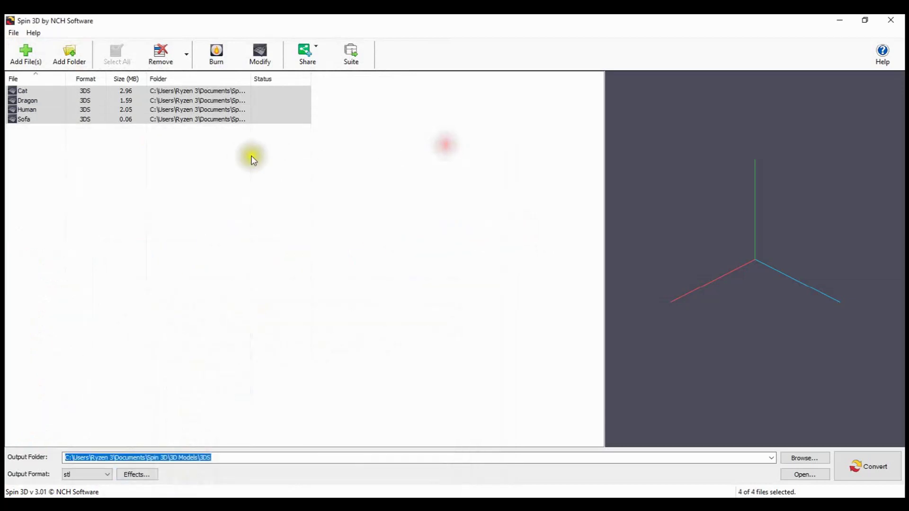
Preview and rotate the Human model, then bring up the output-folder picker.
click(28, 107)
mouse_move(853, 265)
mouse_down()
mouse_move(836, 240)
mouse_move(684, 244)
mouse_up()
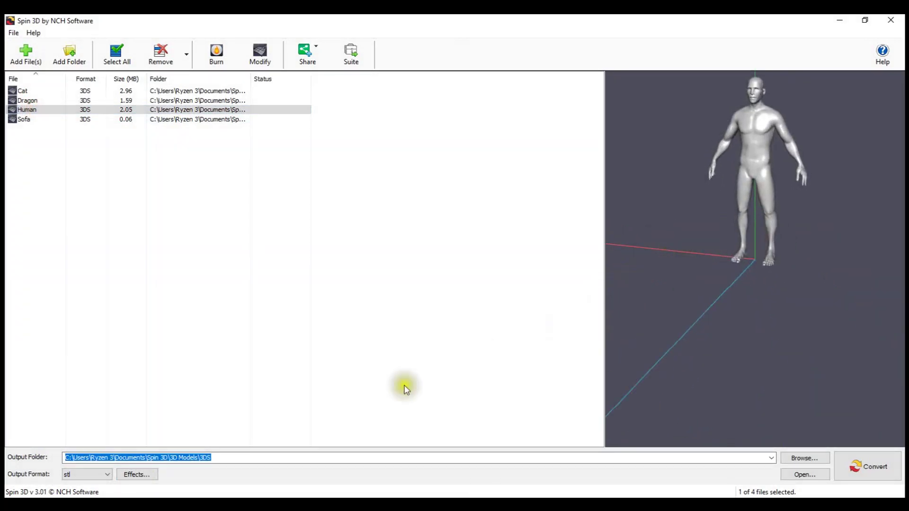
click(818, 459)
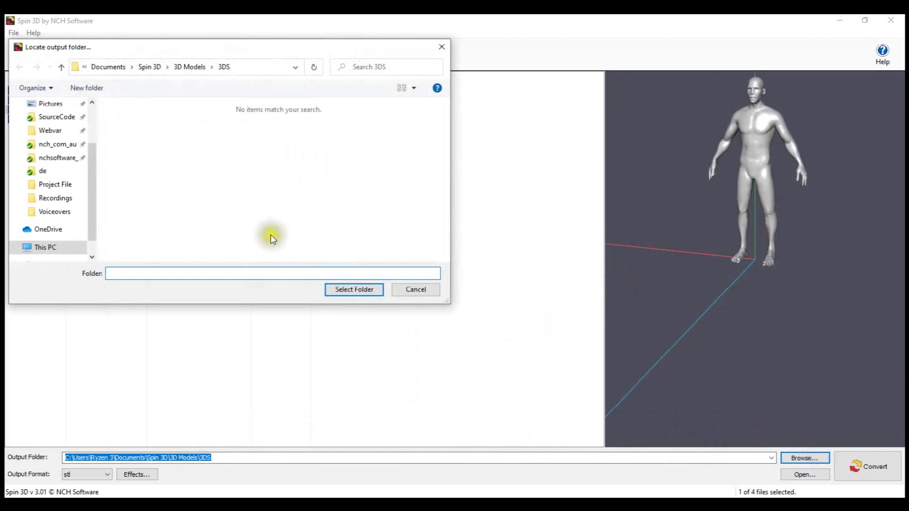
Keep the 3DS models folder and STL format, then convert Sofa and Human together.
click(353, 289)
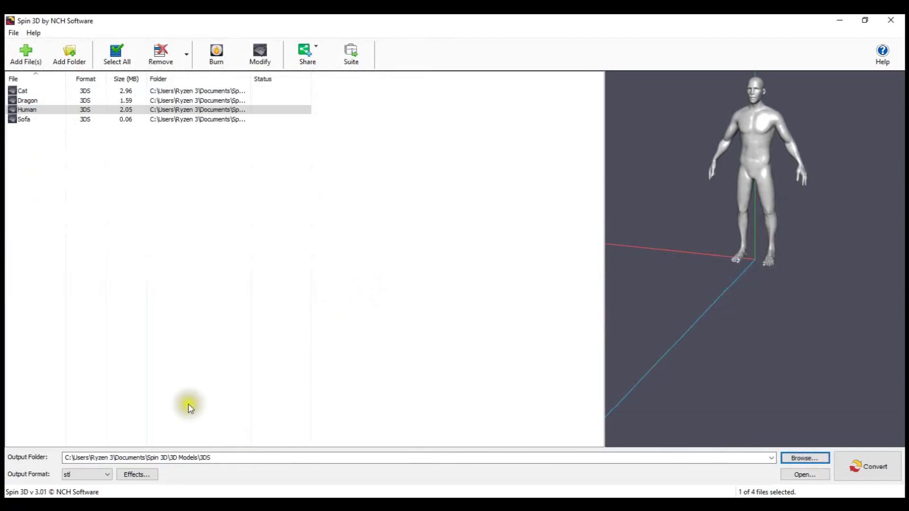
click(82, 477)
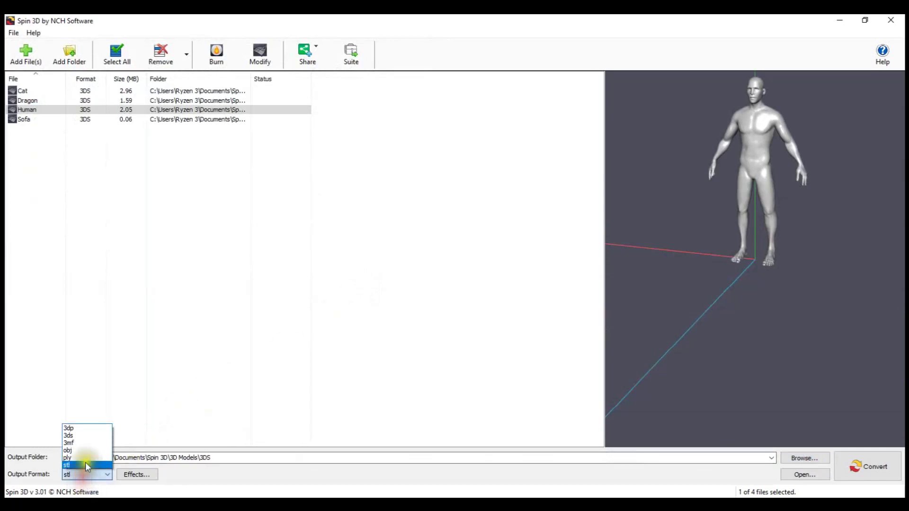
click(82, 465)
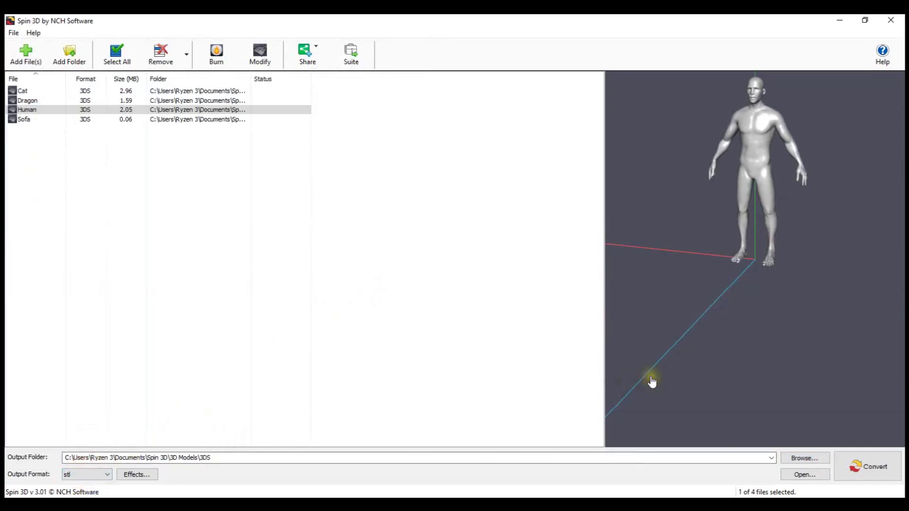
click(50, 119)
ctrl+click(44, 110)
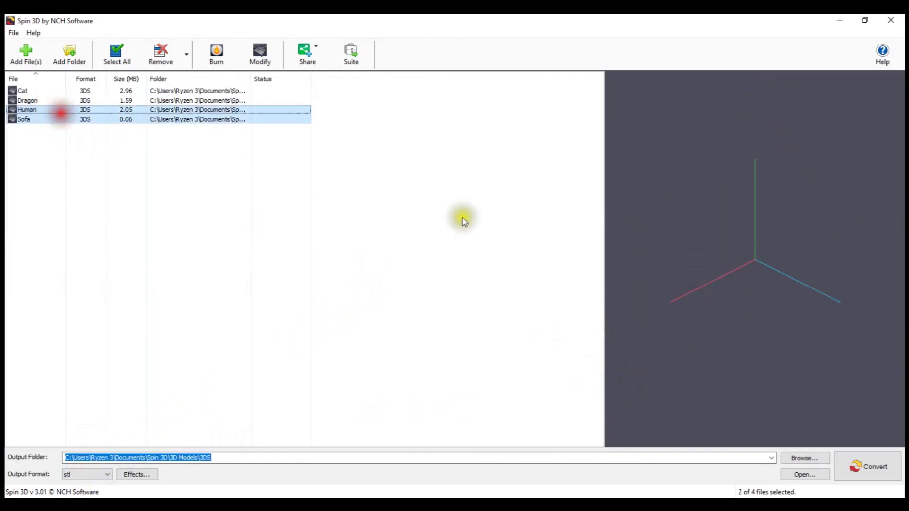
click(854, 469)
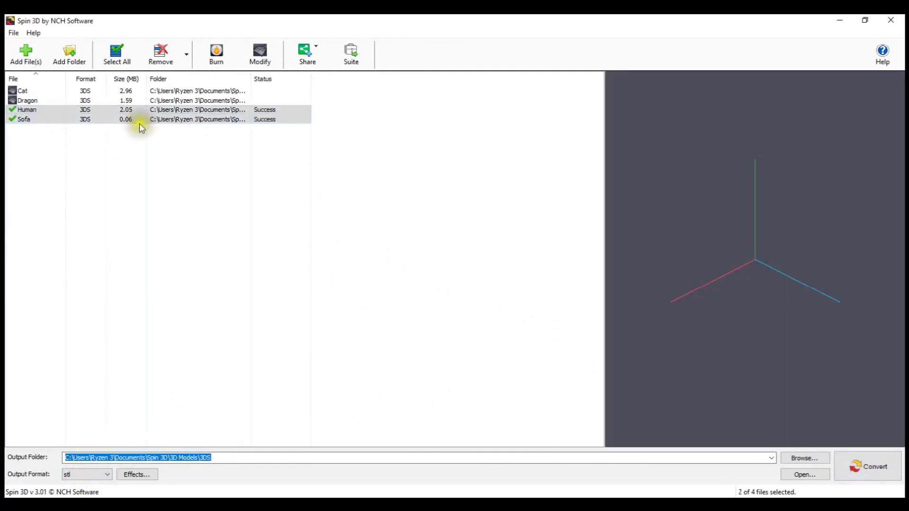
Select the Dragon row and convert it to STL.
click(29, 99)
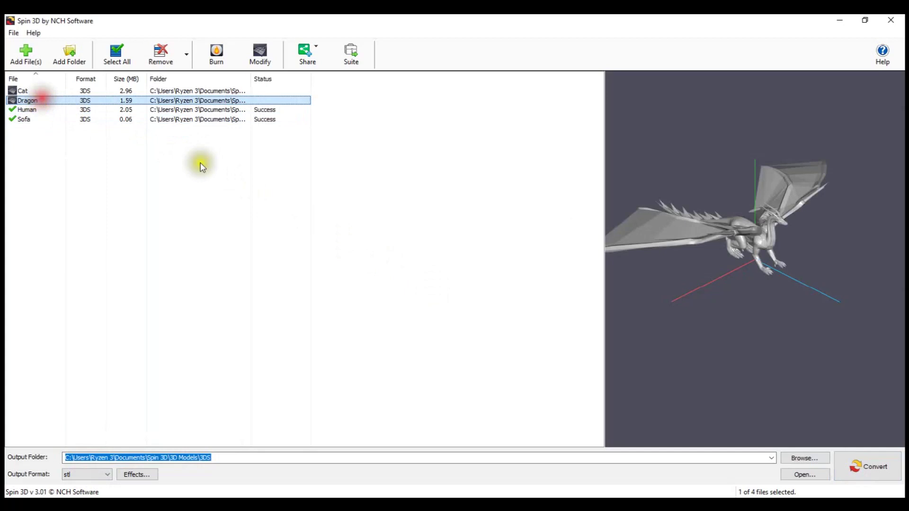
click(871, 469)
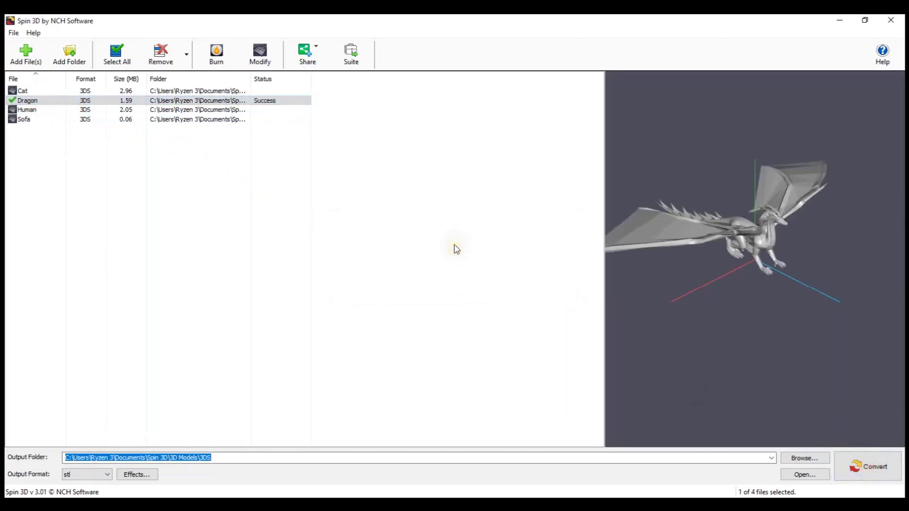